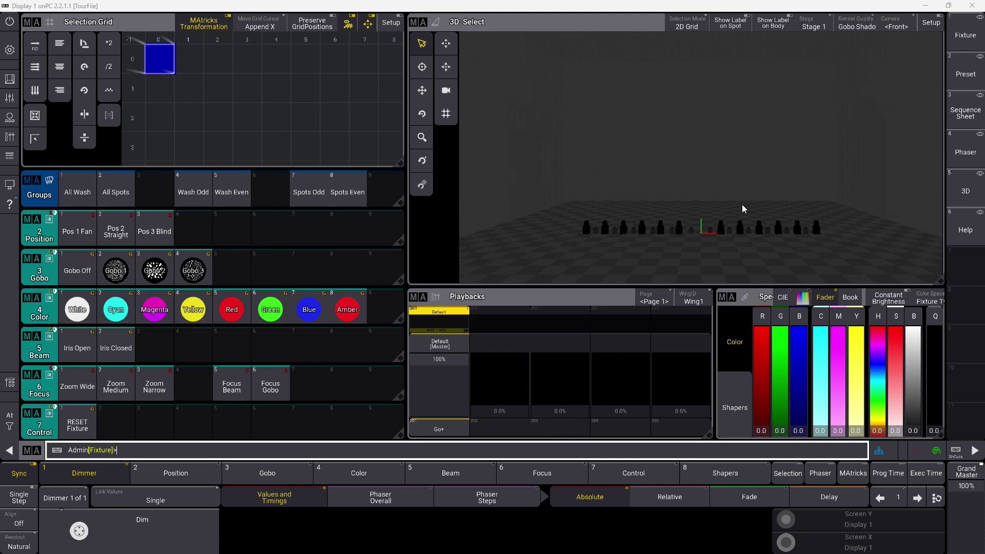
- Load PSR Source File (Festival Show).show from Backup, discarding TourFile's unsaved changes
click(9, 50)
click(395, 338)
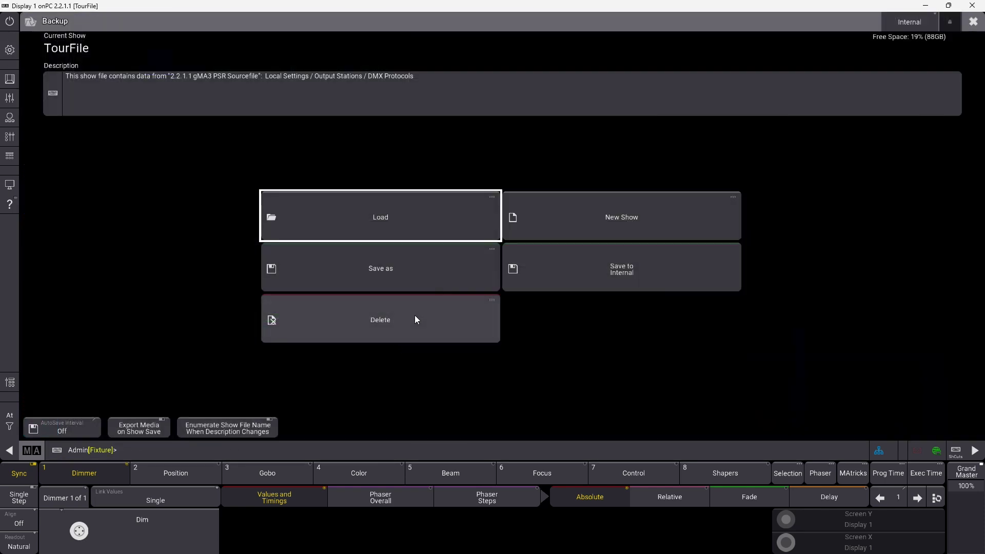
click(405, 223)
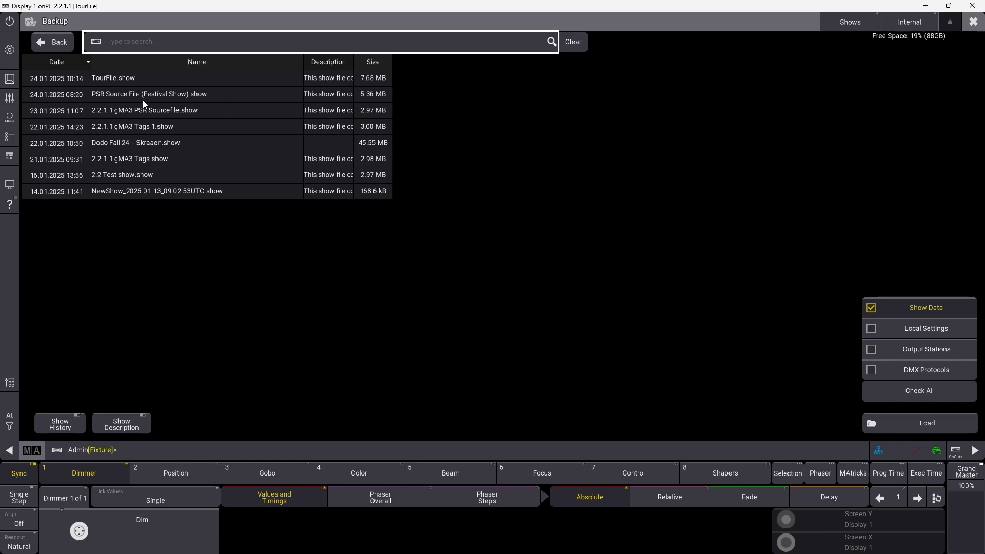
click(106, 95)
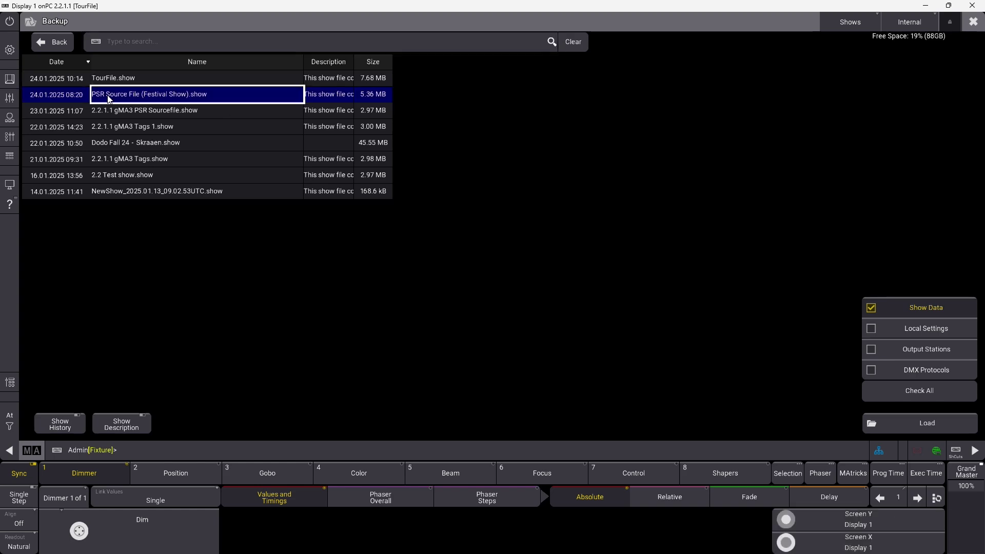
click(916, 420)
click(491, 312)
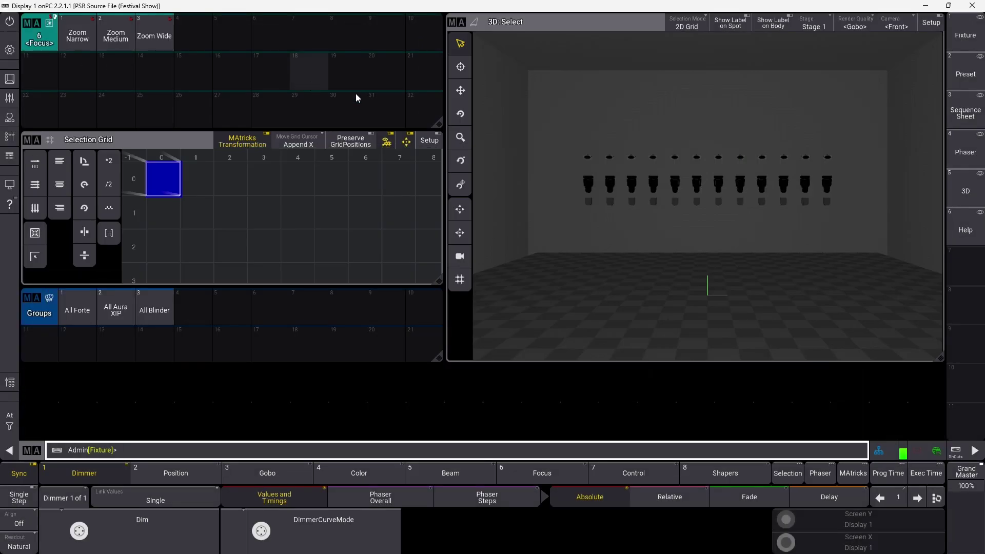
drag(544, 140, 851, 235)
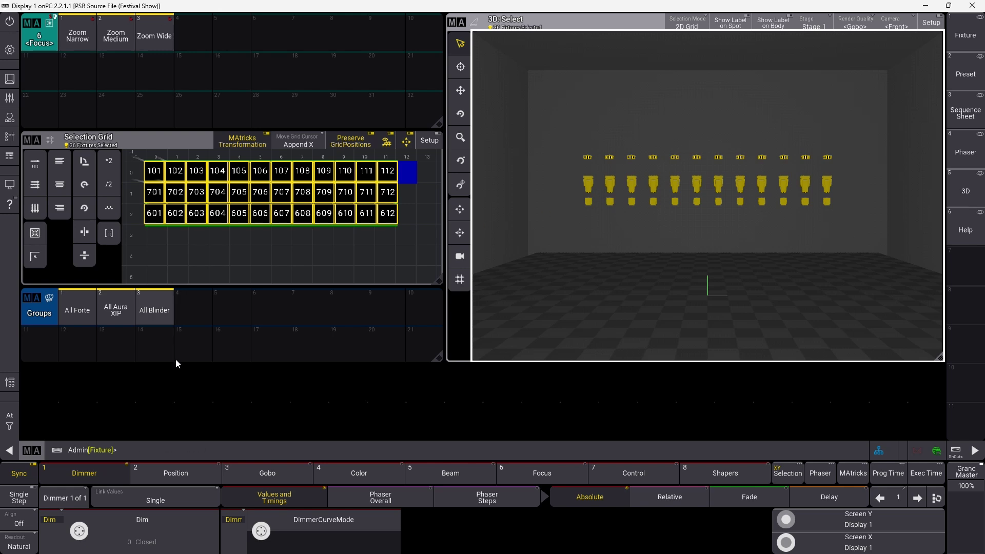
click(146, 473)
click(94, 478)
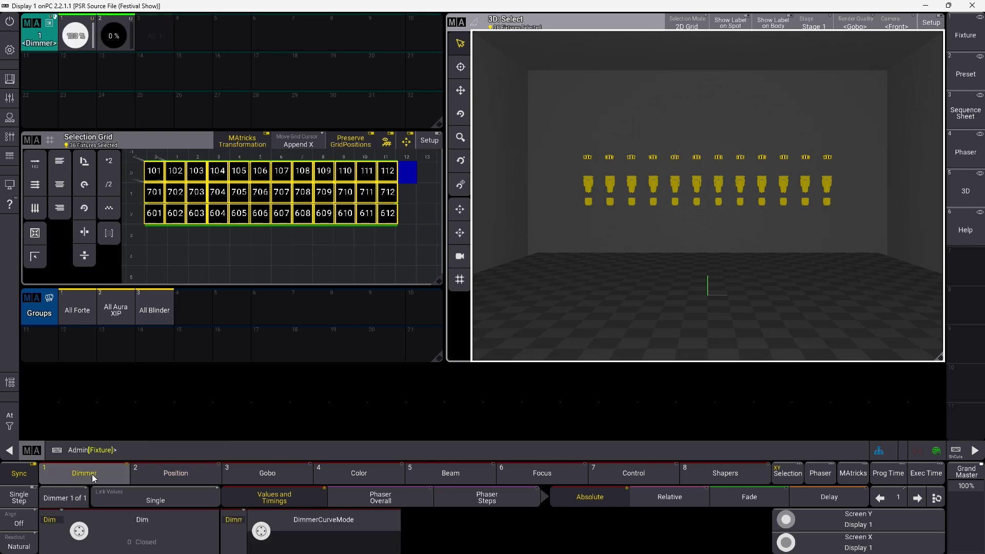
click(168, 476)
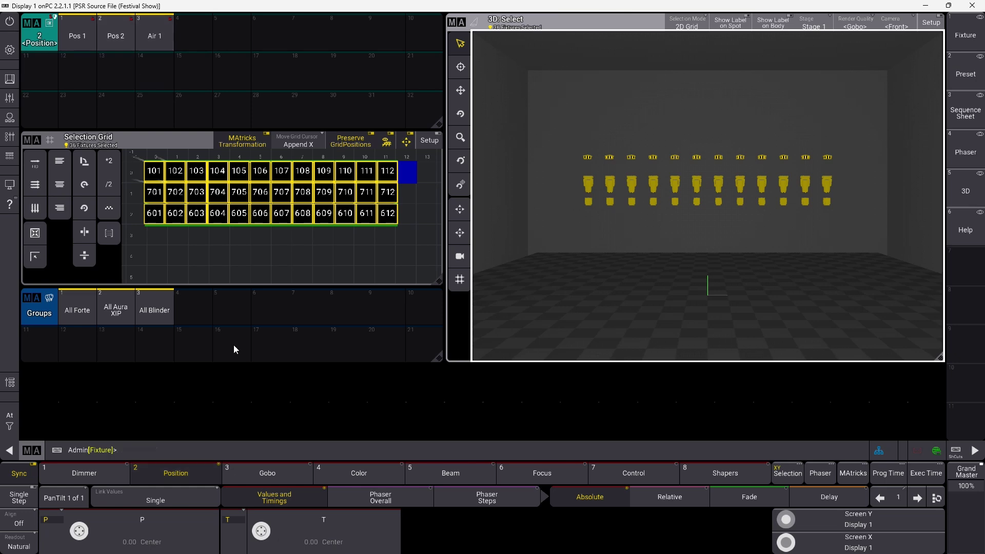
click(280, 476)
click(364, 476)
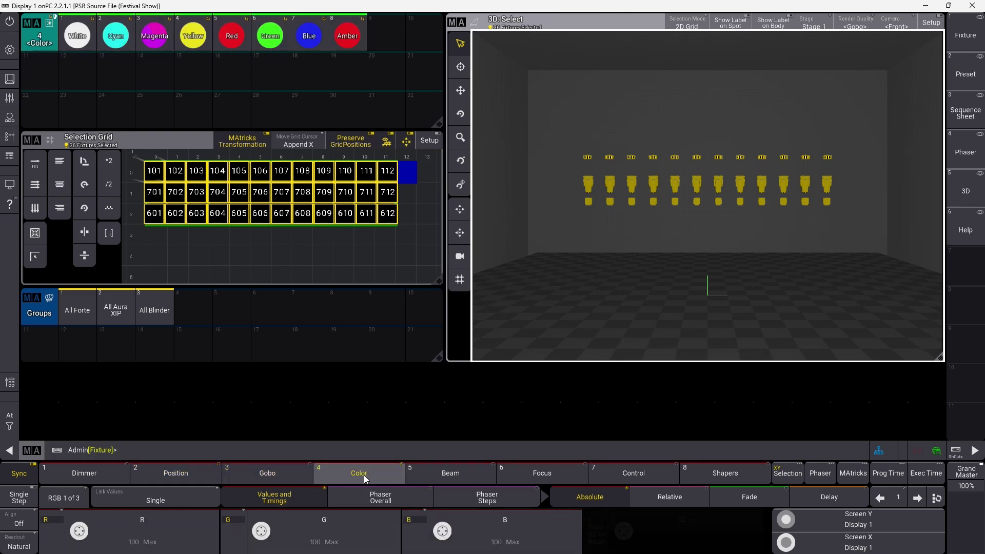
click(10, 413)
click(25, 425)
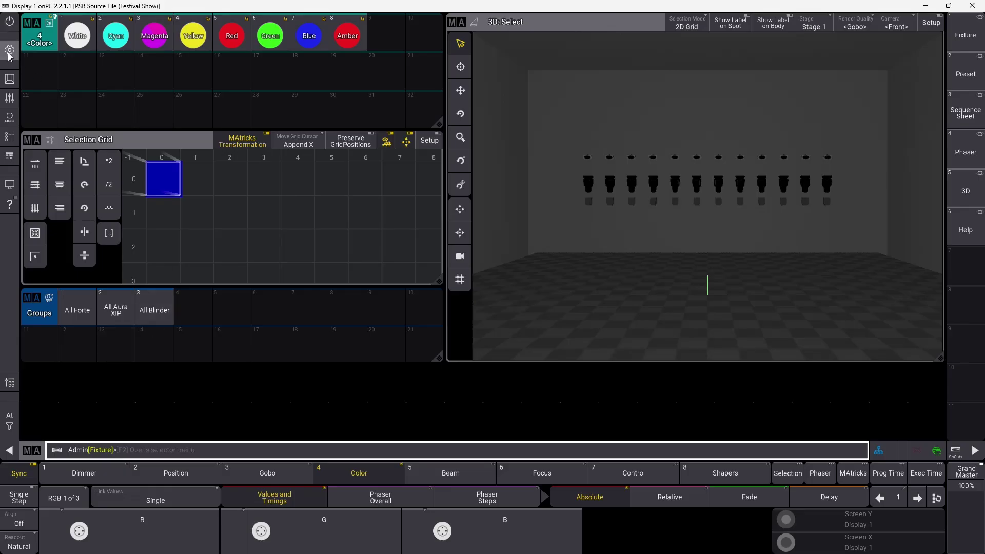
- Reload TourFile.show from the Backup Load page, answering the save prompt
click(9, 50)
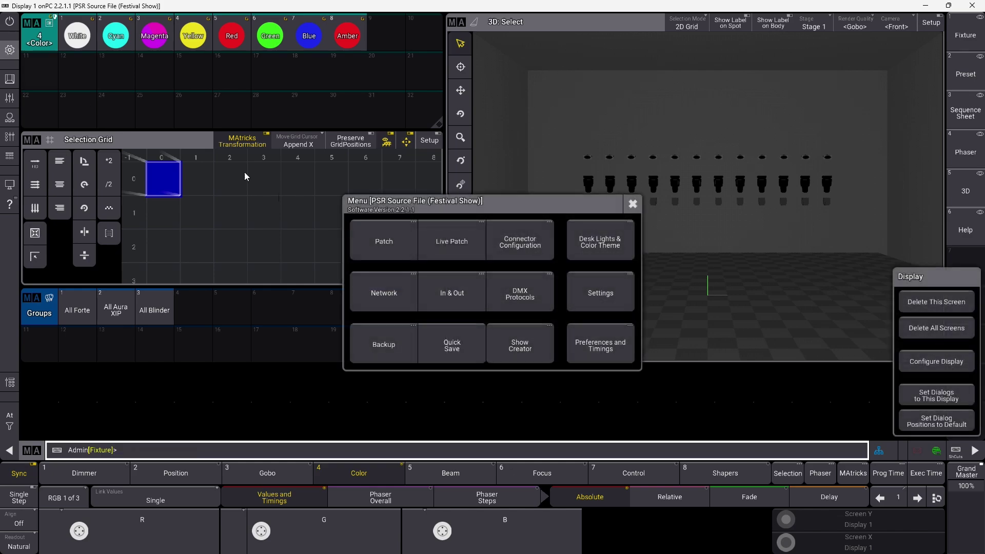
click(386, 343)
click(368, 220)
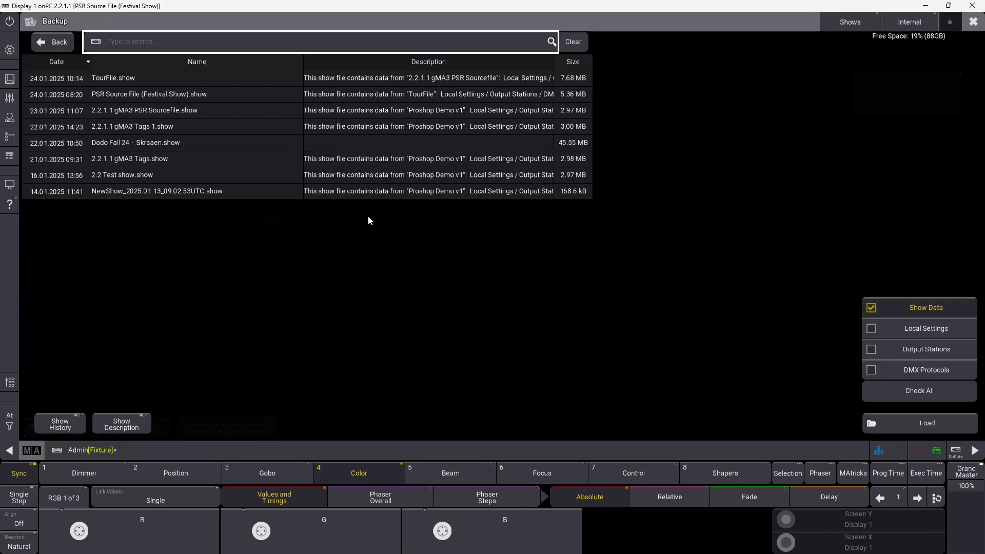
click(130, 79)
click(895, 424)
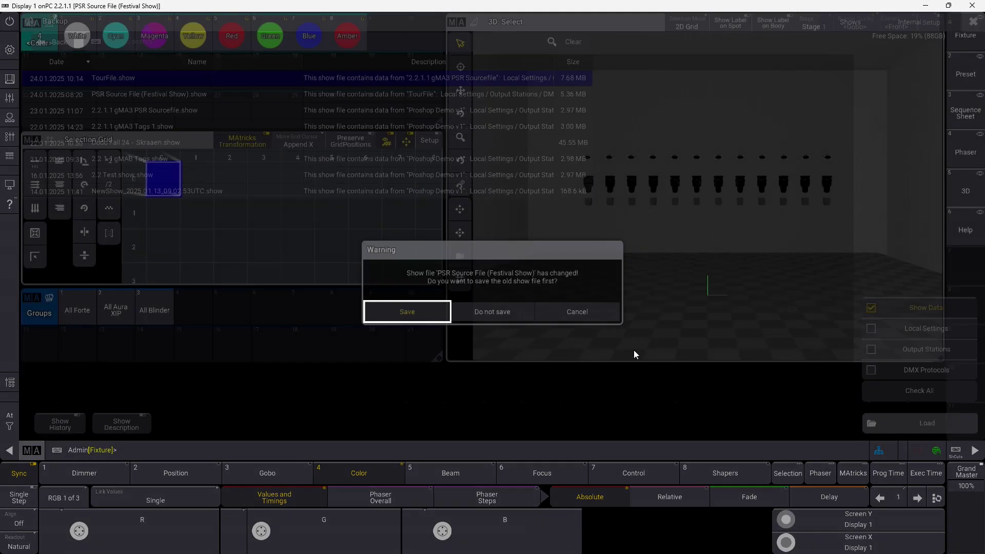
click(431, 312)
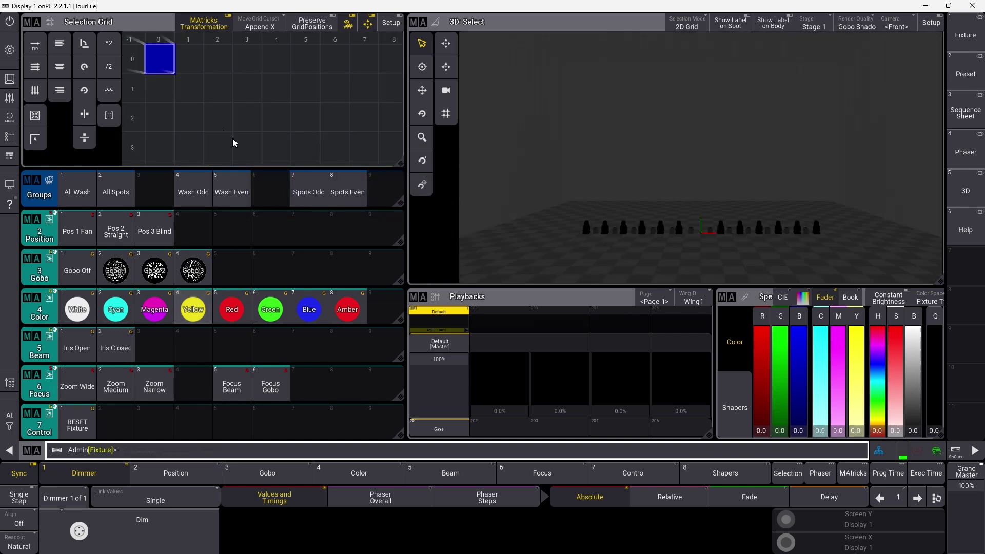
click(9, 49)
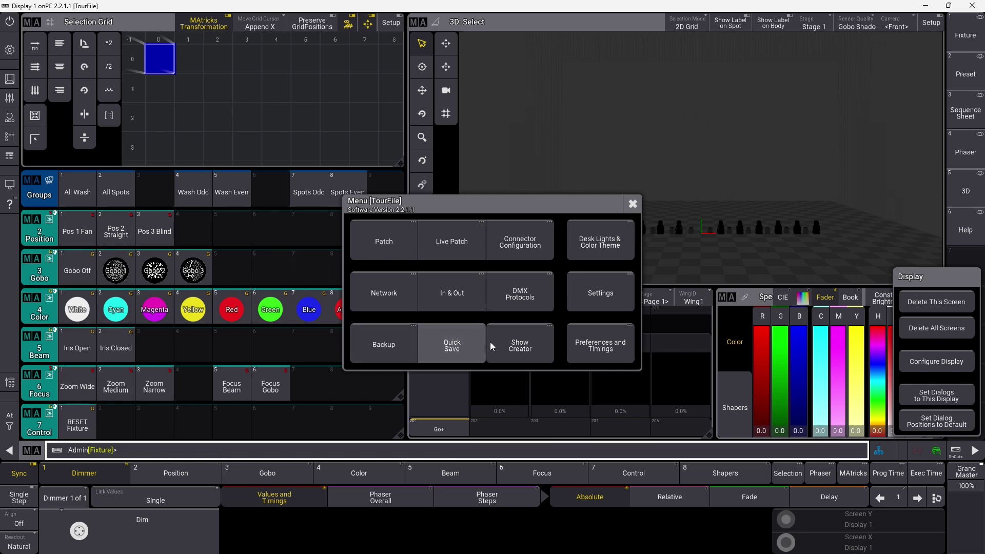
click(525, 348)
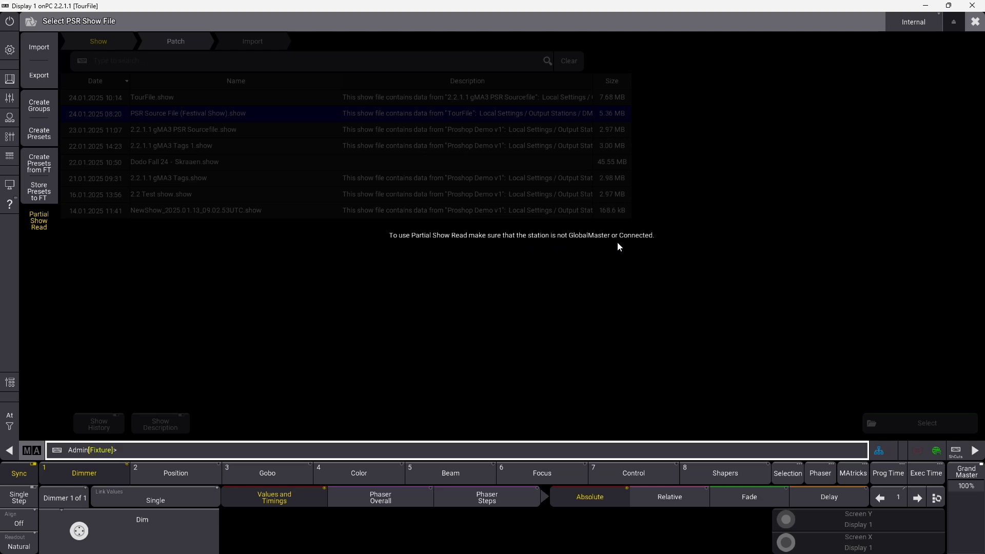
click(976, 22)
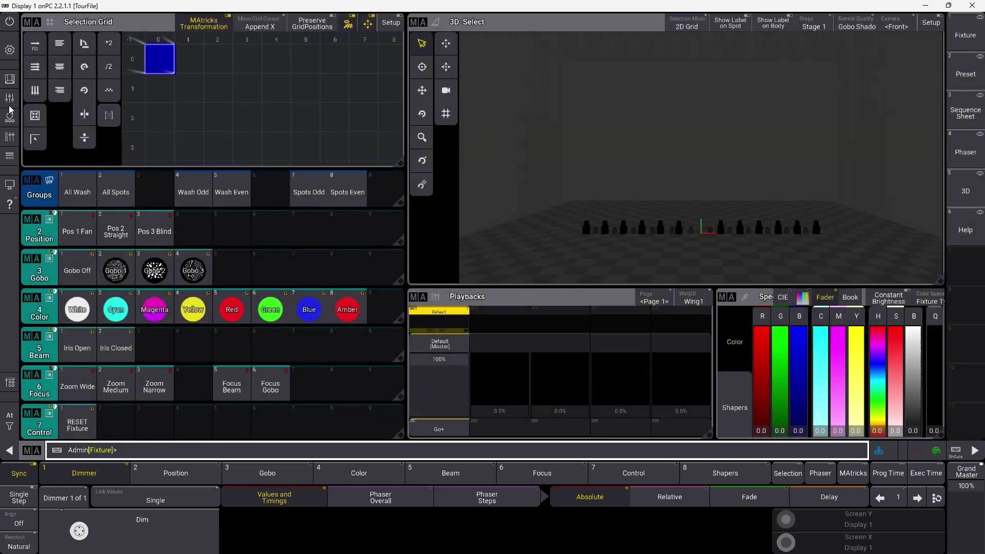
click(9, 50)
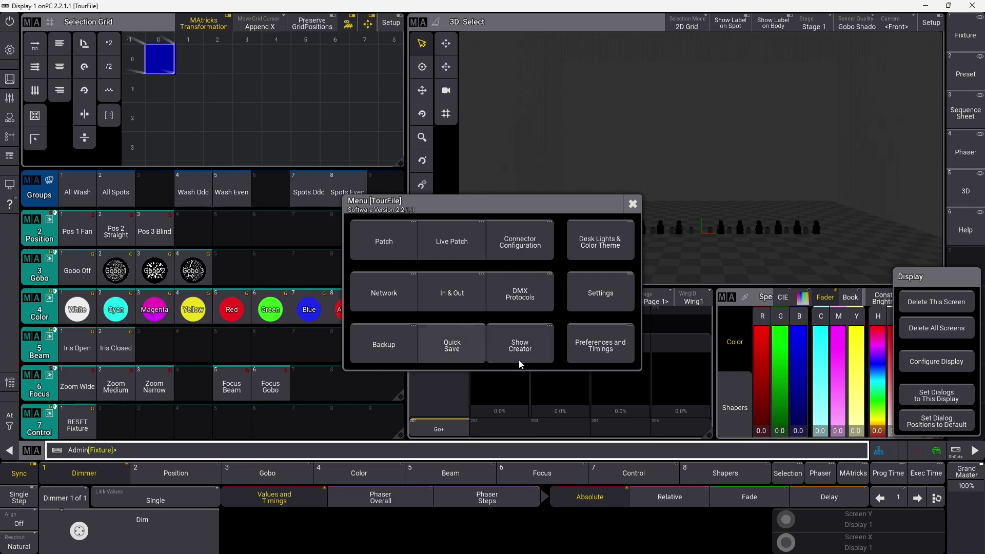
click(384, 293)
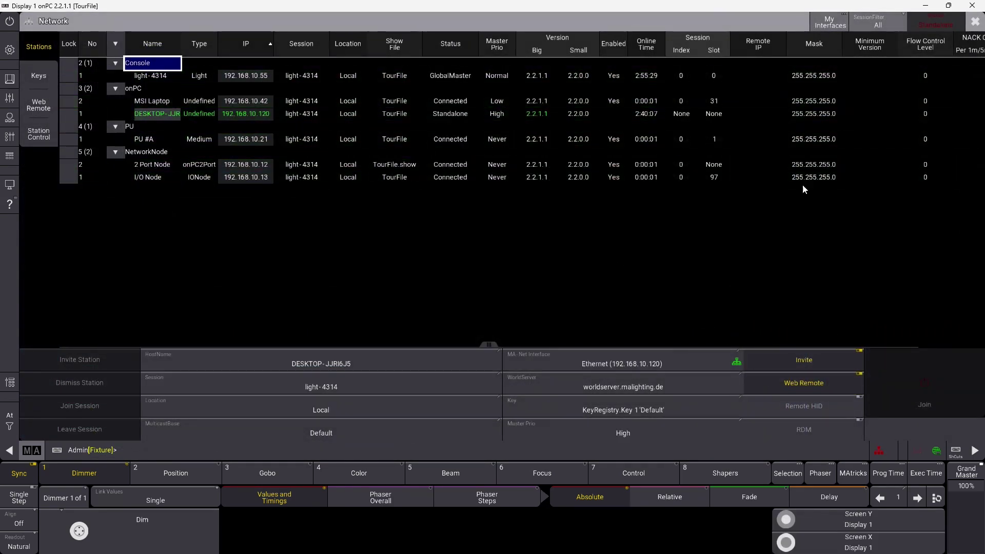
click(975, 19)
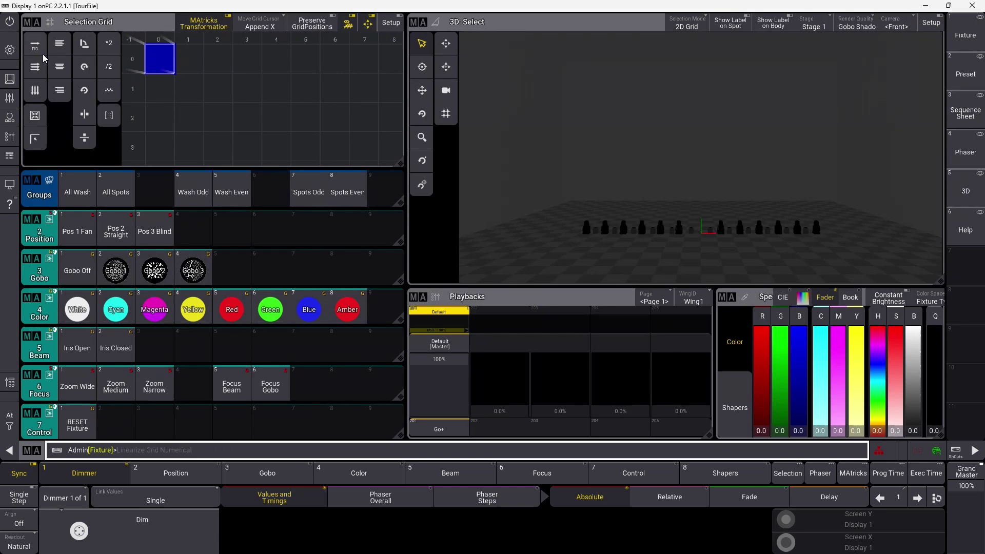
- Choose PSR Source File (Festival Show).show as the Partial Show Read source file
click(9, 50)
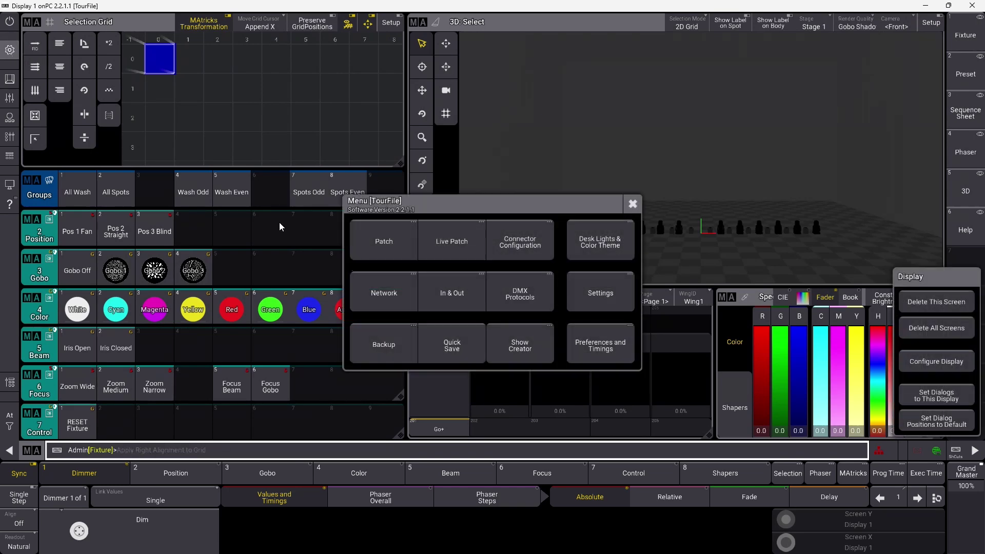
click(527, 349)
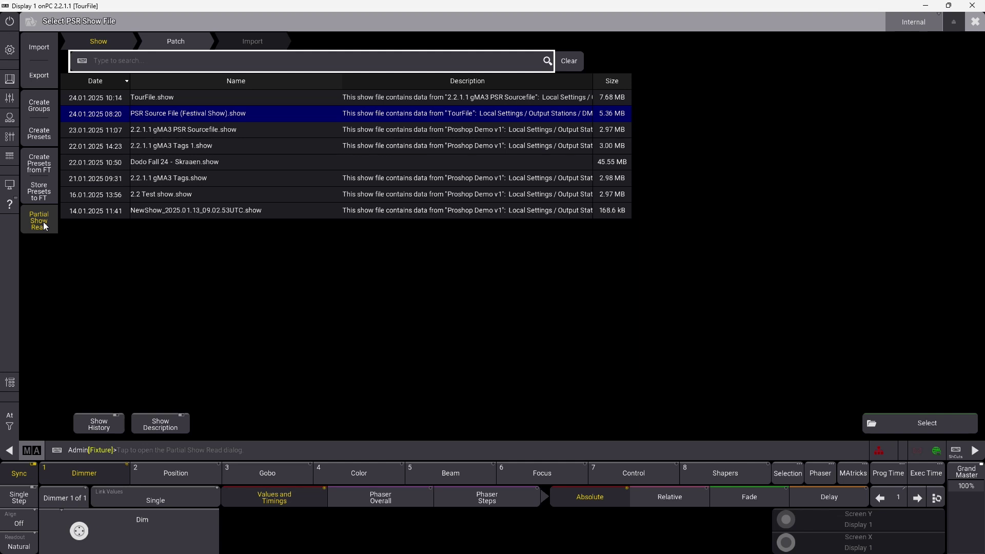
click(220, 118)
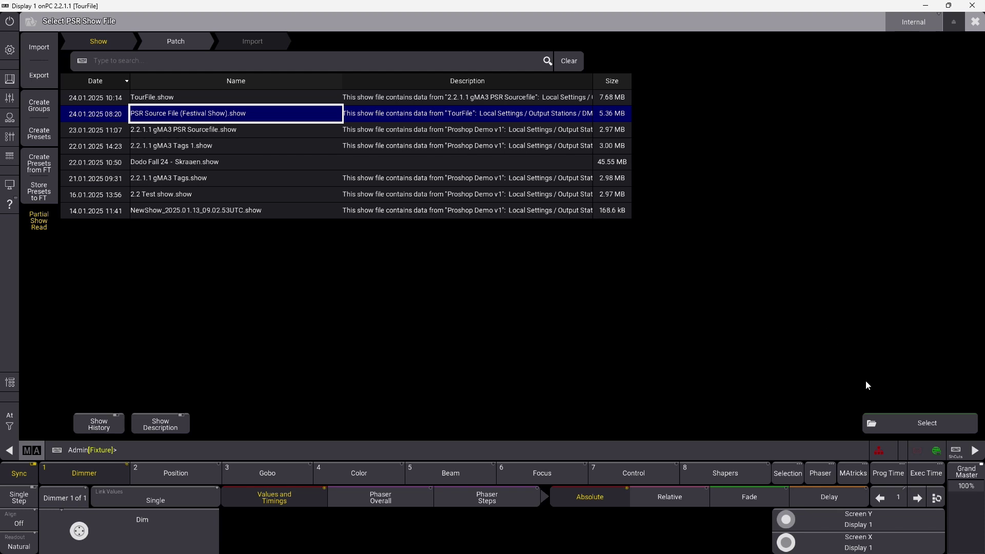
click(932, 423)
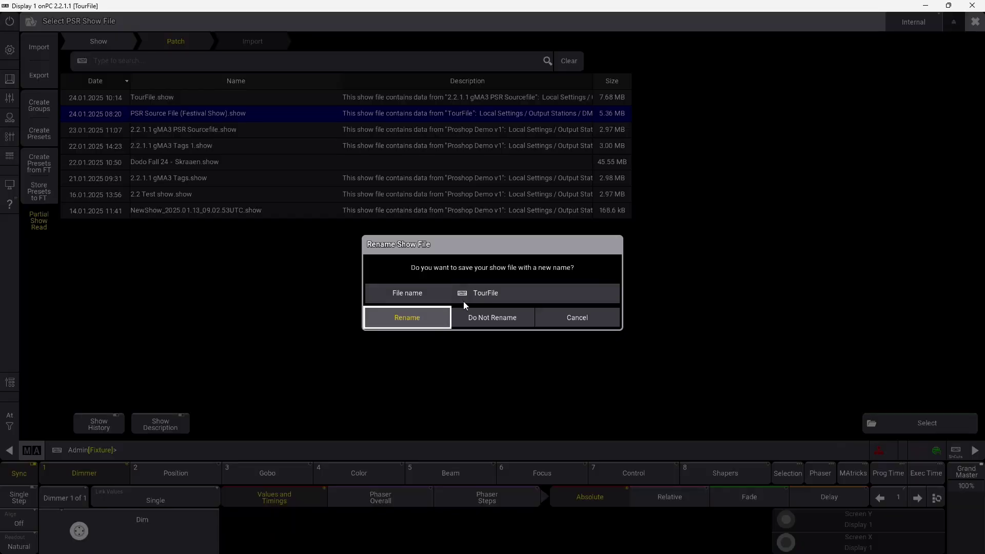
- Rename the show file to 'TourFile Import' and save it
click(513, 298)
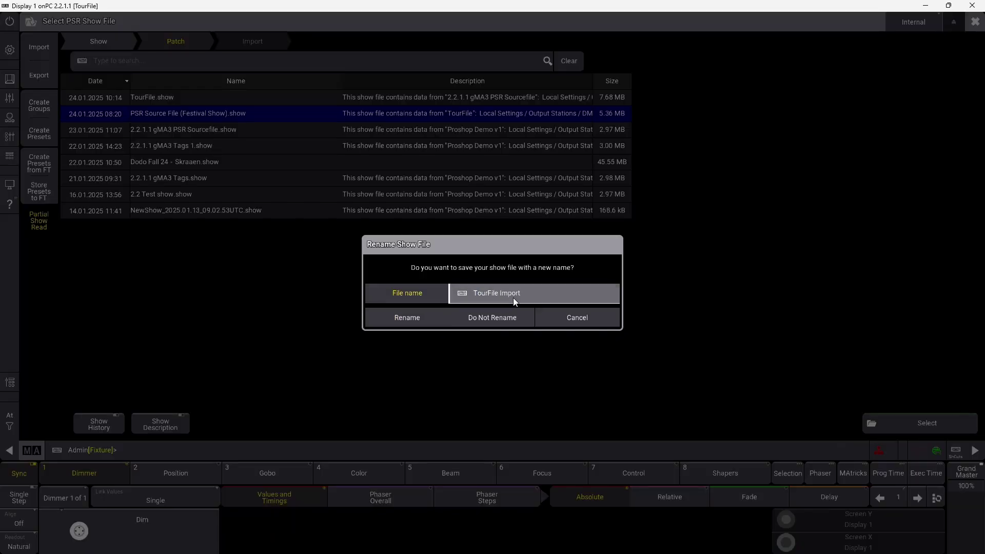
click(427, 314)
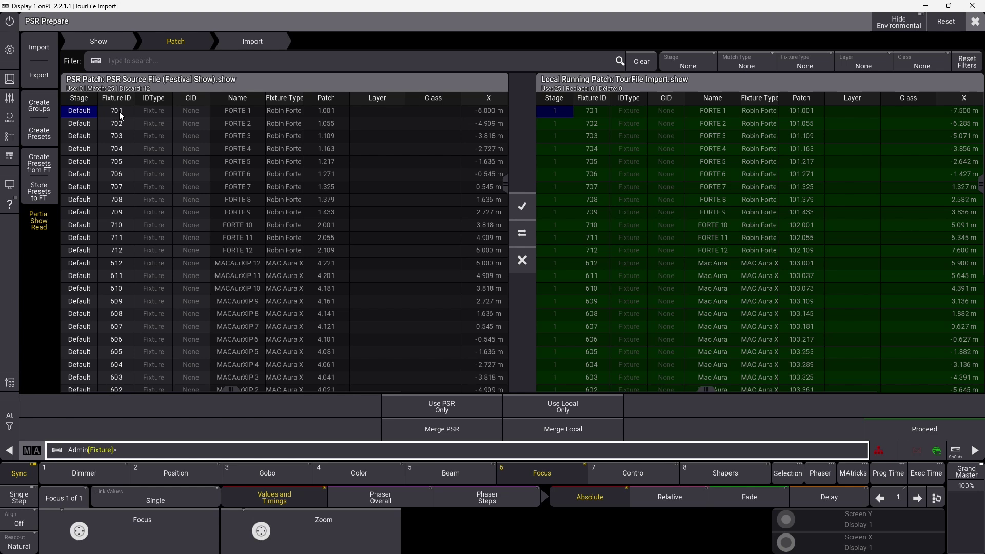
- Renumber source fixtures 701–712 to 1701, 101–112 to 1101 and 601–612 to 1601 onward
drag(119, 112, 123, 249)
text(1701)
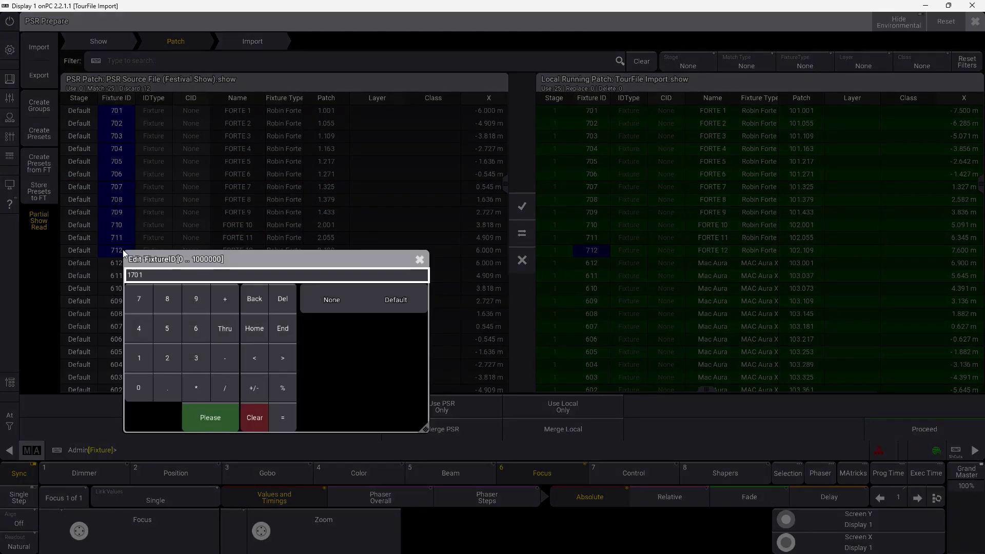
click(190, 423)
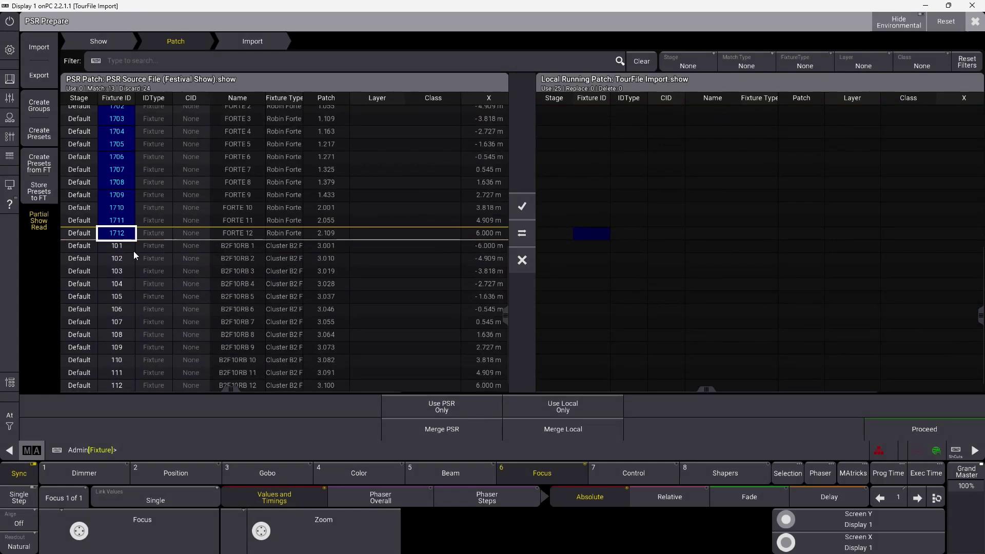
drag(111, 251, 118, 384)
text(1)
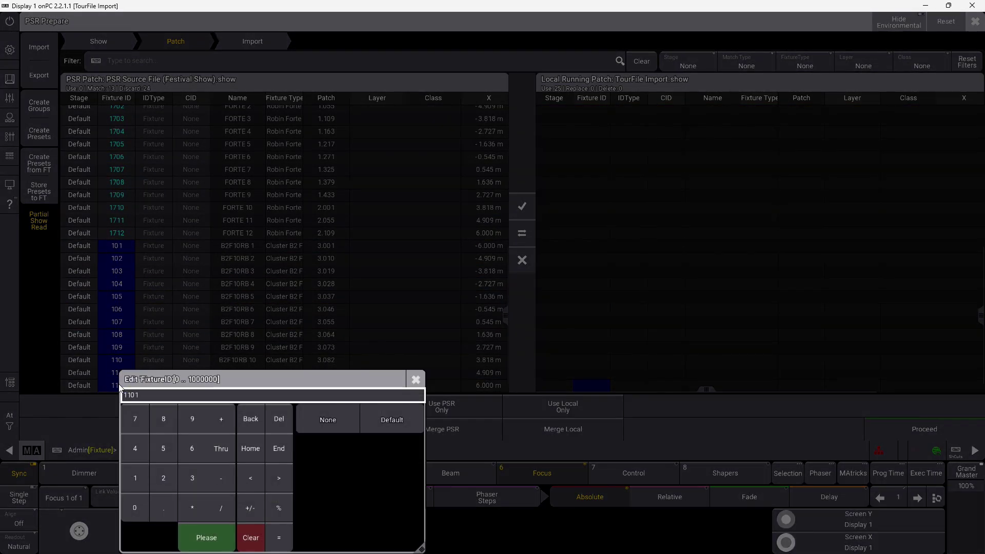
text(101)
key(Return)
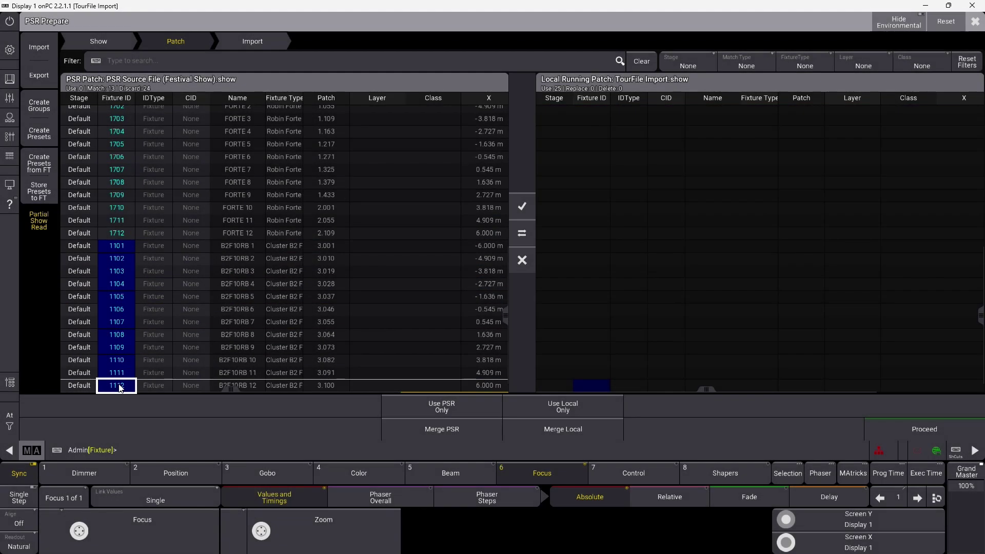
click(182, 228)
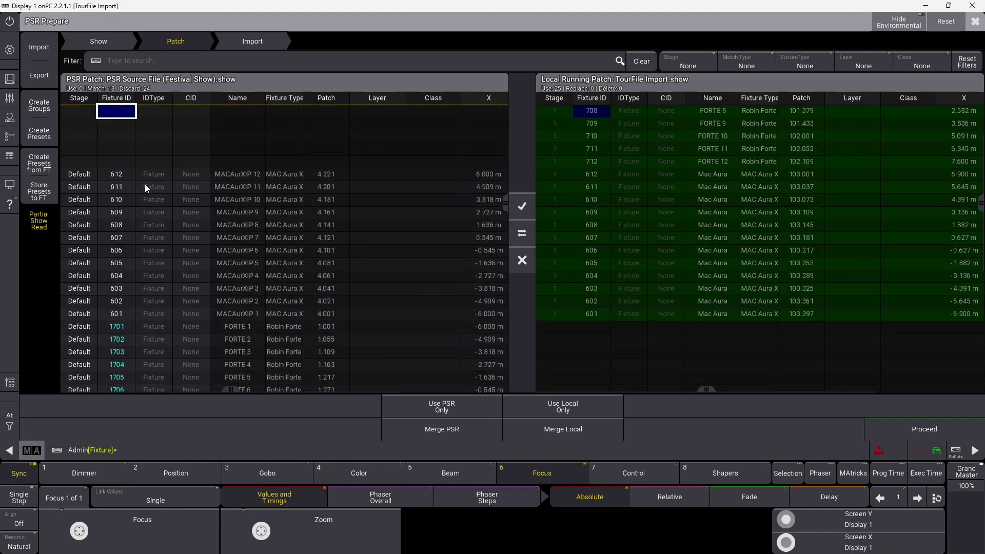
drag(116, 174, 112, 315)
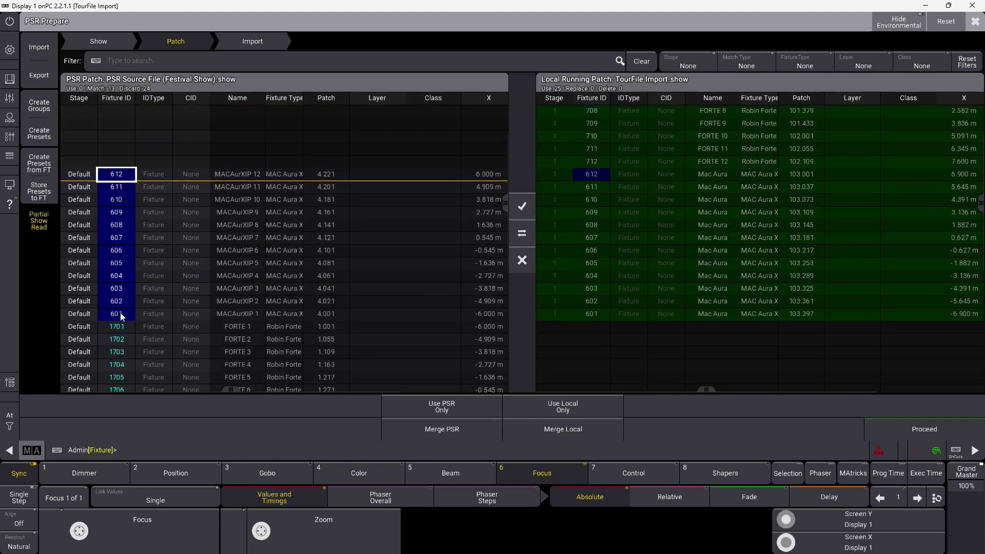
text(16)
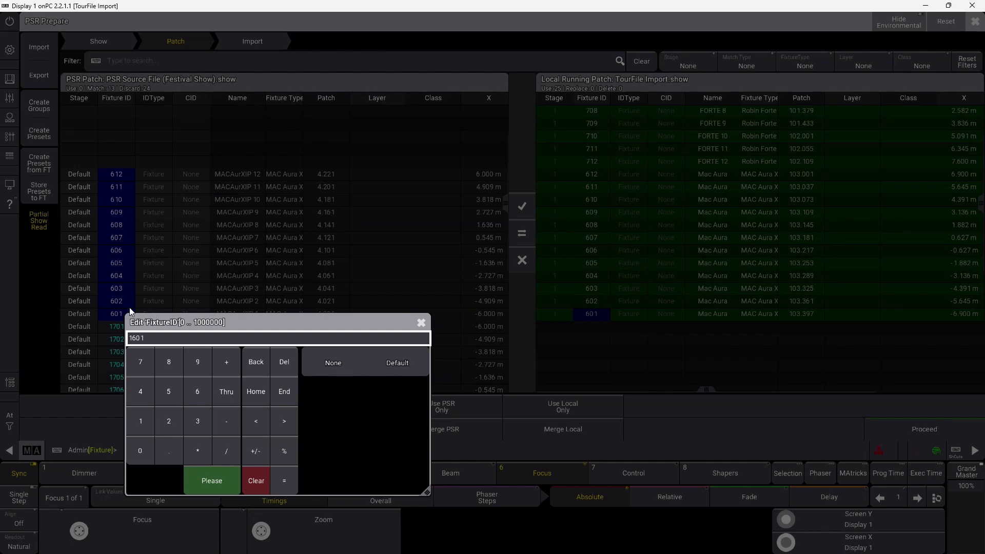
text(01)
click(220, 484)
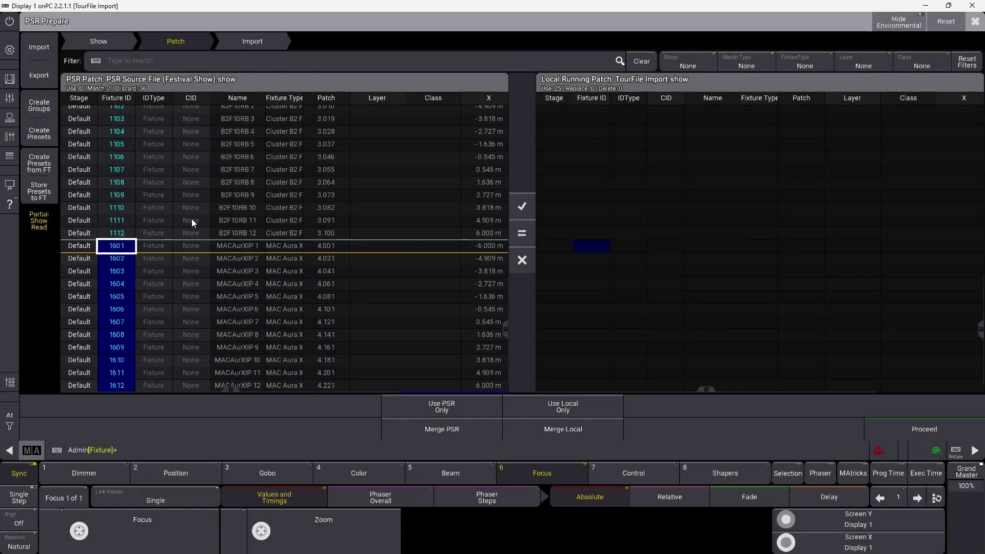
scroll(664, 213, up, 10)
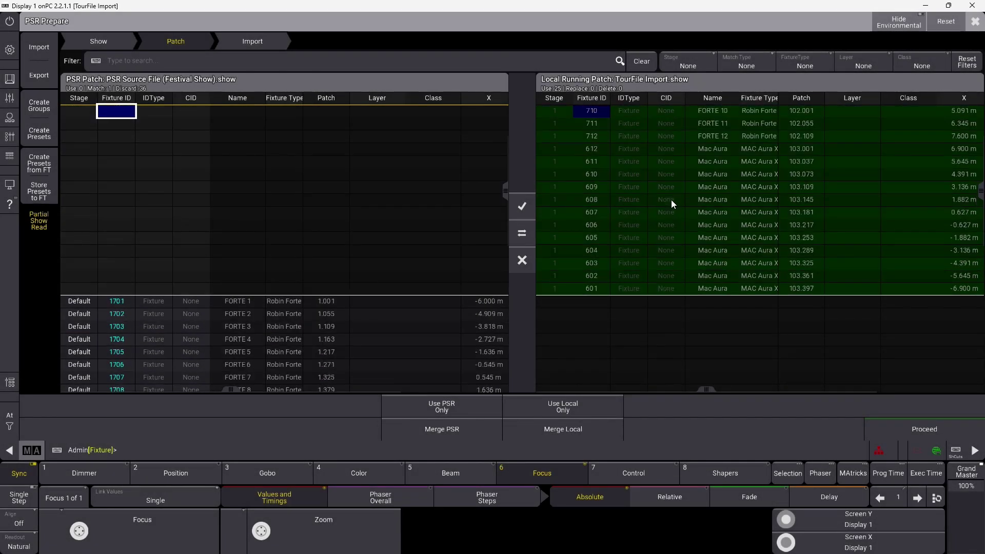
- Mark source fixture 1110 for use, then undo it
scroll(405, 148, up, 3)
scroll(316, 208, down, 10)
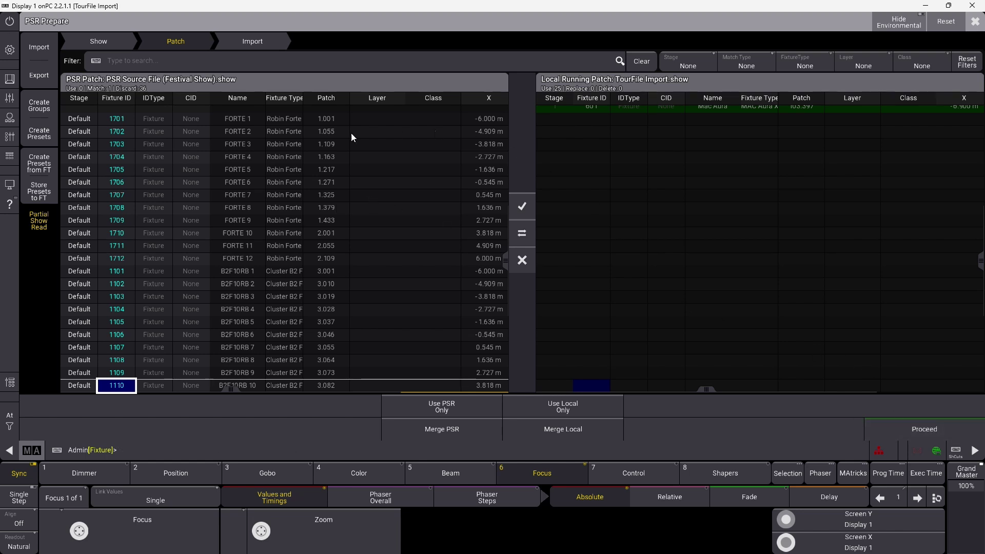
click(522, 235)
key(ctrl+z)
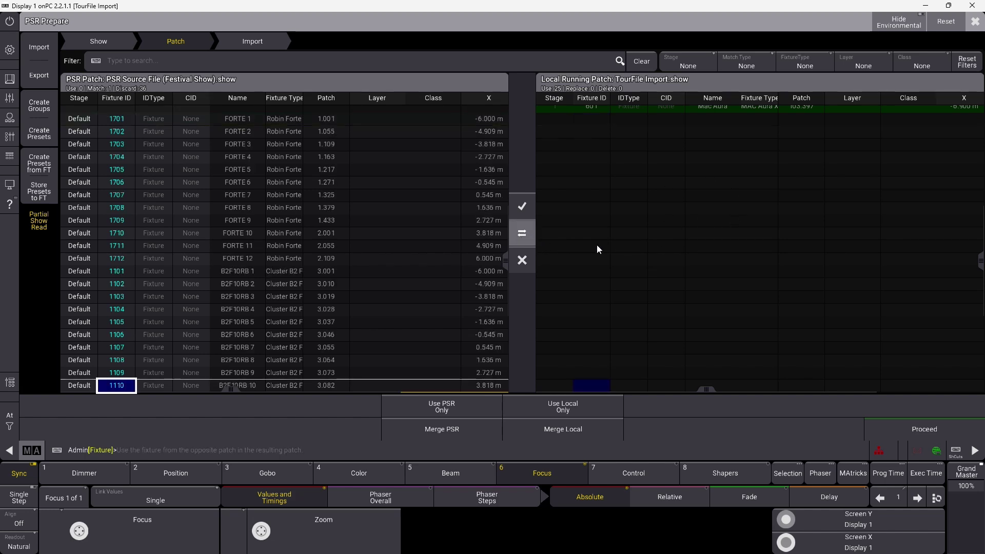
- Mark all 36 source fixtures for use, then Merge PSR and Proceed
click(674, 238)
scroll(688, 265, up, 3)
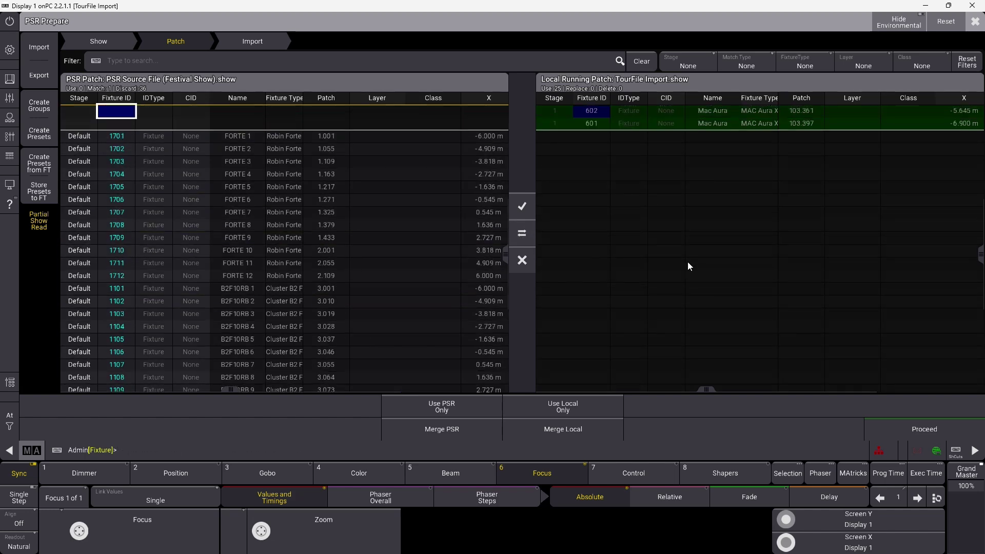
key(Down)
key(Down)
key(Down)
key(Down)
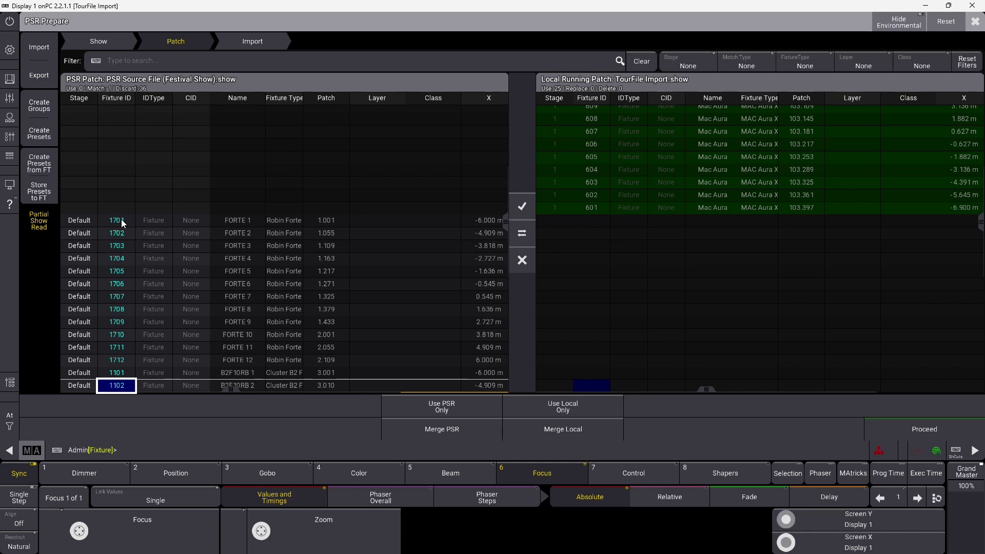
scroll(123, 390, down, 7)
shift+click(124, 386)
click(522, 205)
scroll(690, 251, up, 5)
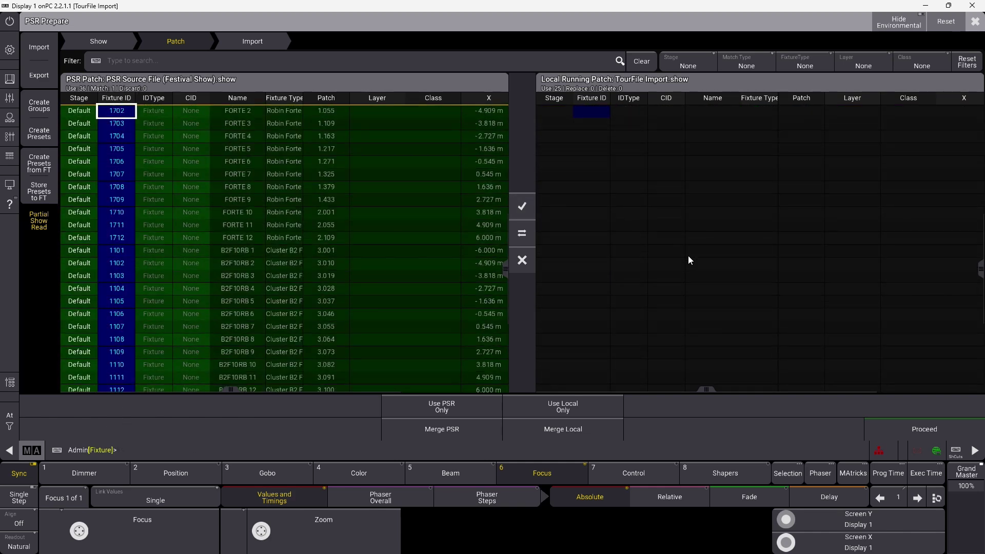
click(460, 428)
click(926, 428)
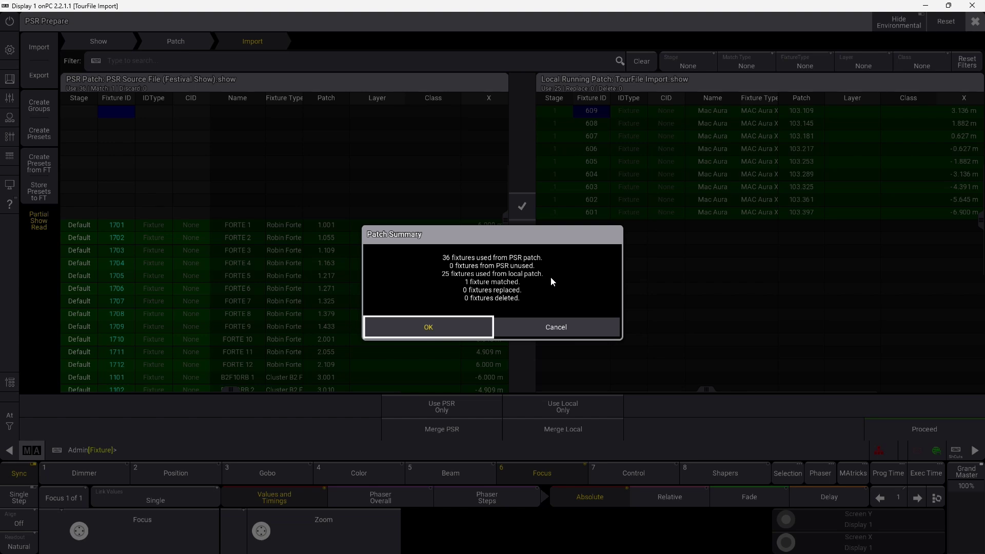
- Accept the Patch Summary of 36 PSR fixtures and 25 local fixtures
click(478, 325)
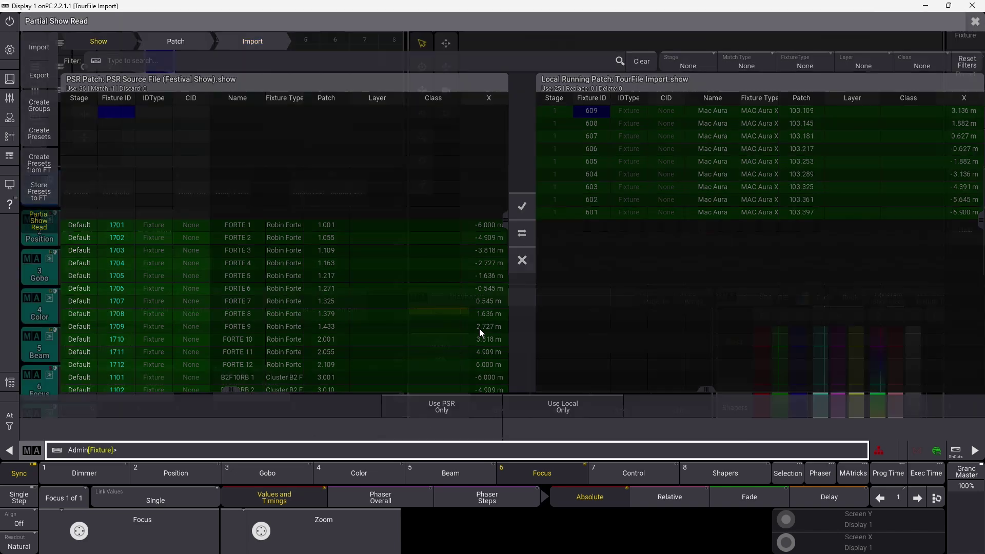